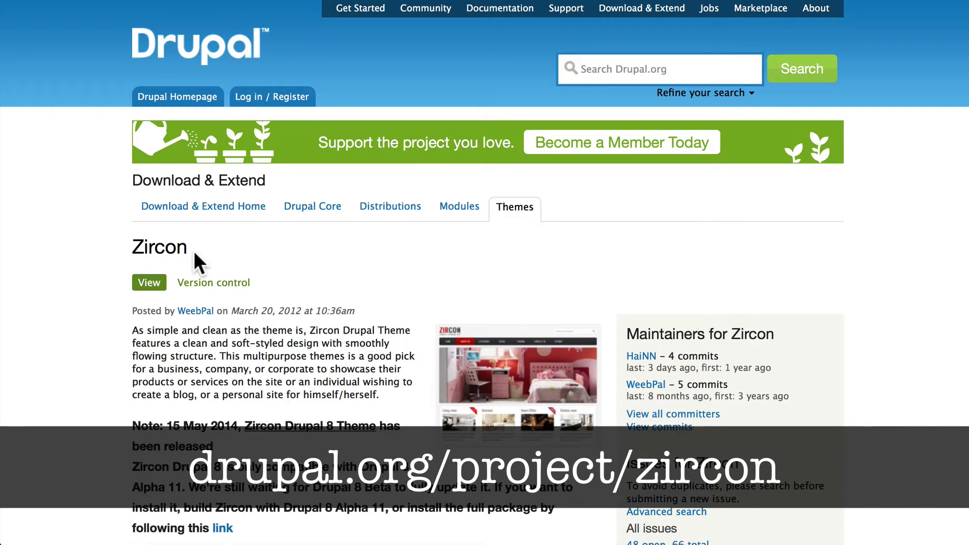
Scroll to Zircon's Downloads and bring up the context menu on the 8.x-0.x-dev tar.gz link.
scroll(193, 250, down, 5)
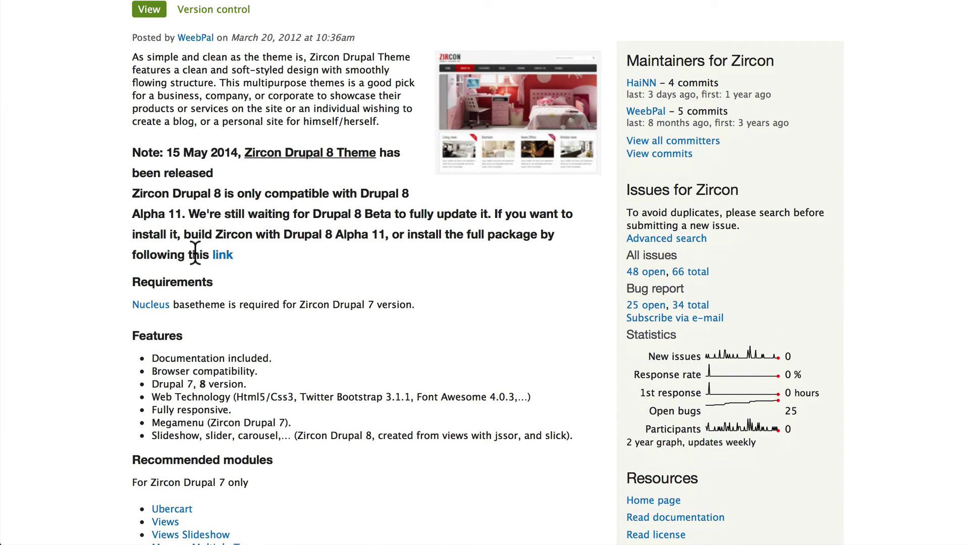
scroll(195, 252, down, 5)
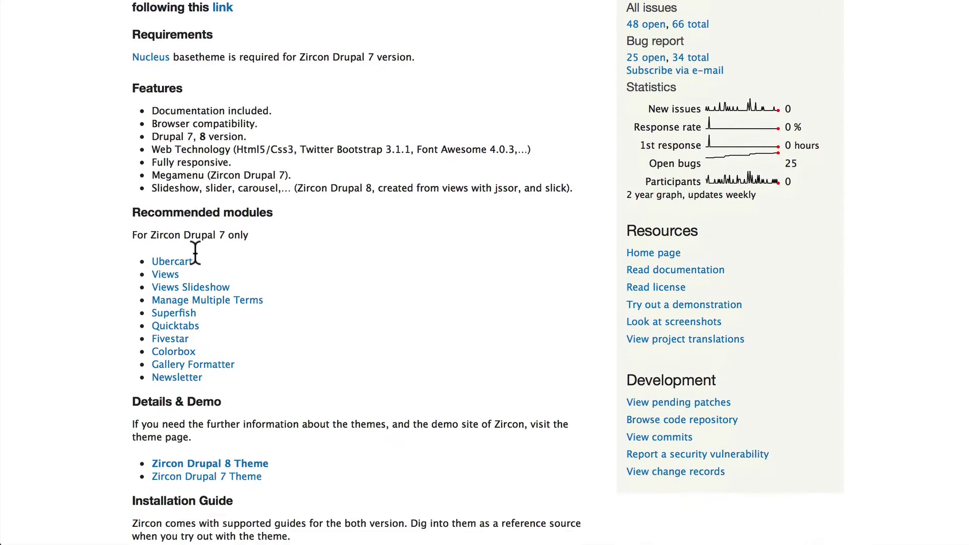
scroll(195, 251, down, 3)
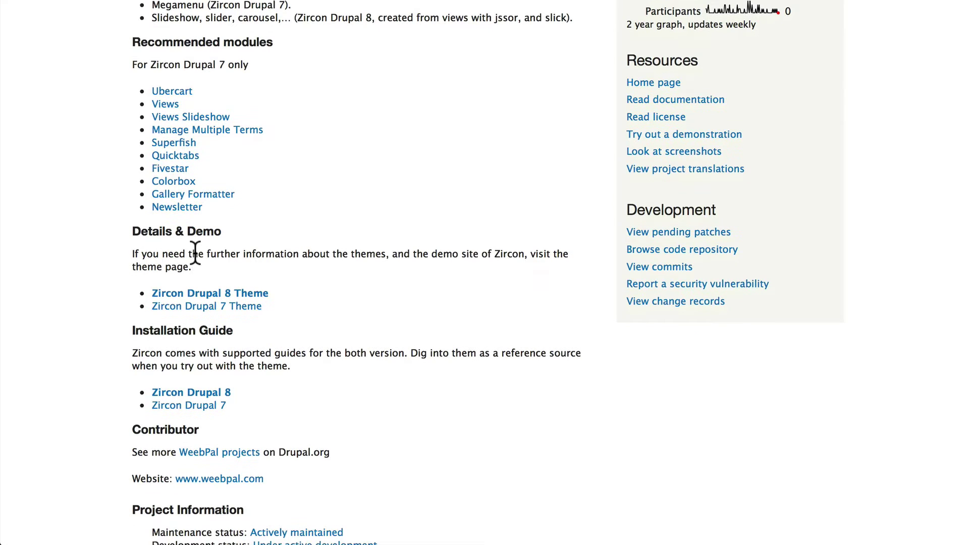
scroll(194, 252, down, 5)
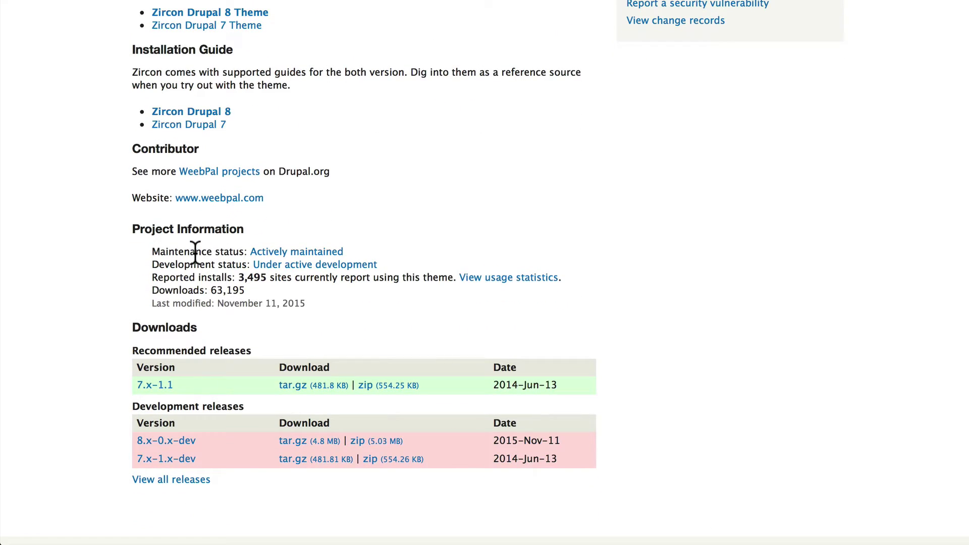
scroll(142, 267, down, 1)
scroll(137, 258, up, 7)
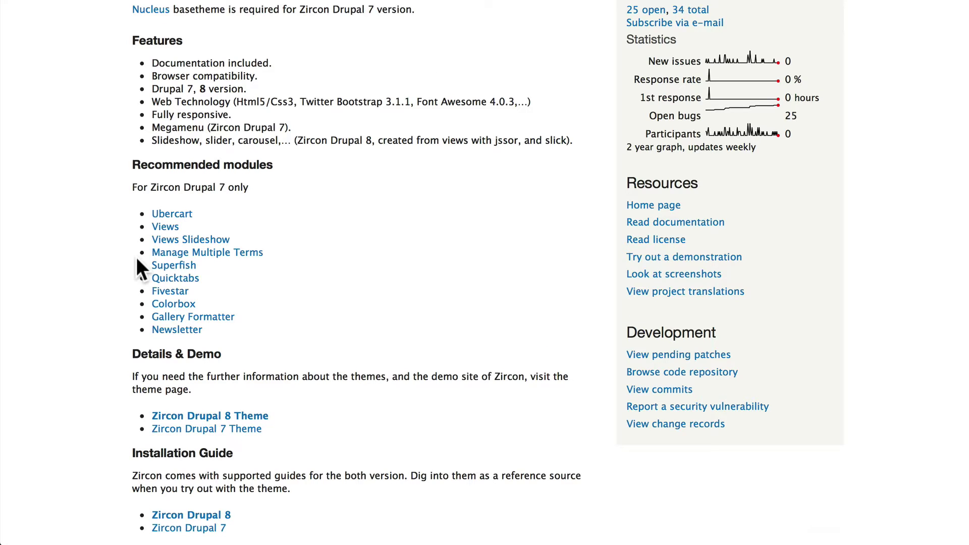
scroll(135, 255, down, 10)
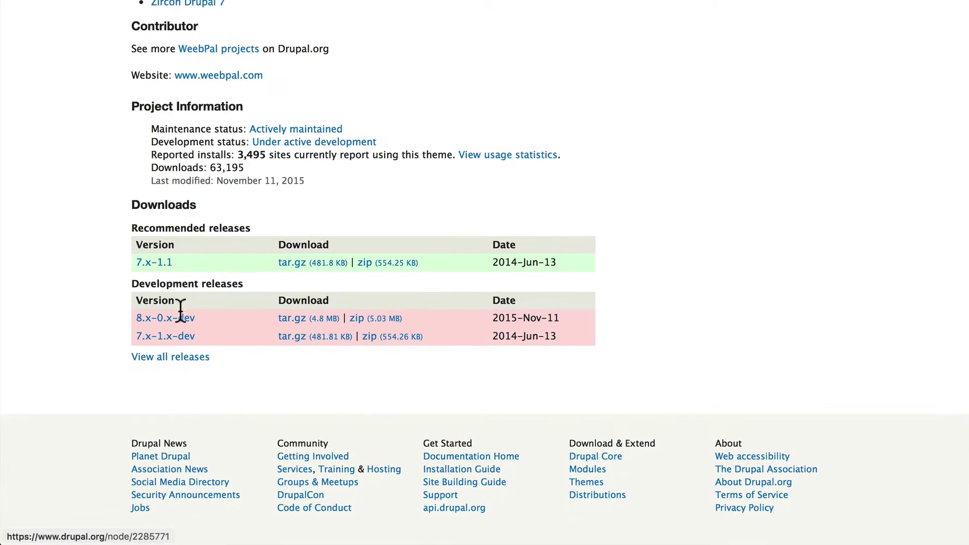
right_click(300, 319)
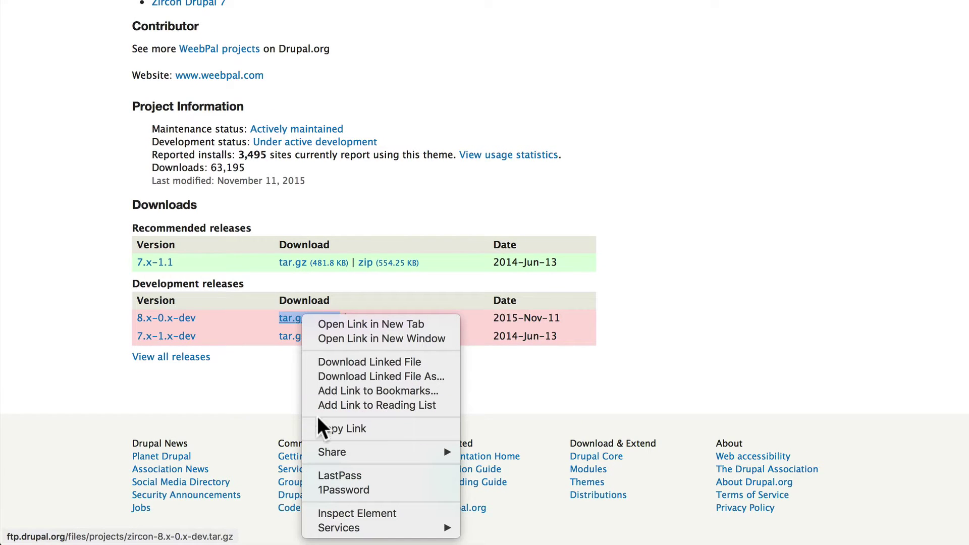
Copy the Zircon tar.gz link address and go to Appearance's Install new theme page.
click(336, 427)
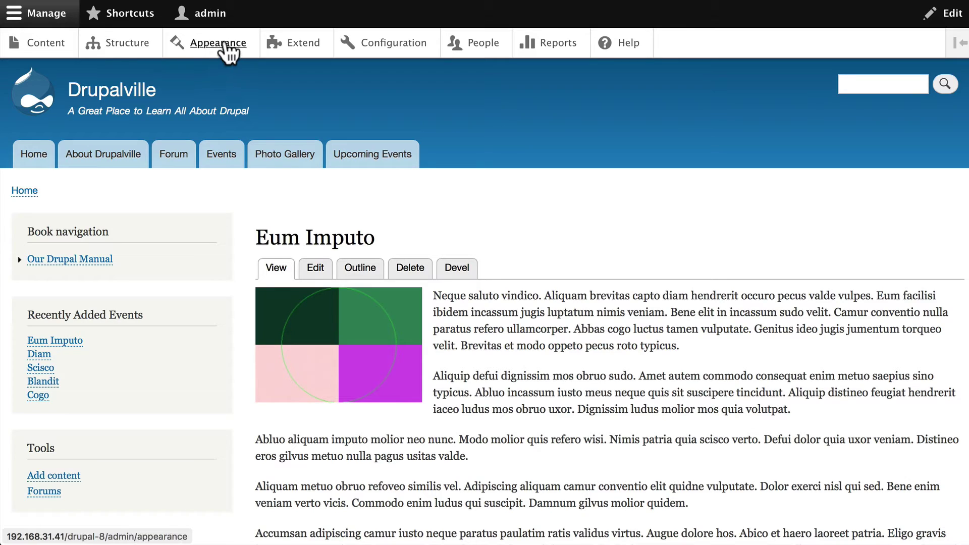
click(211, 43)
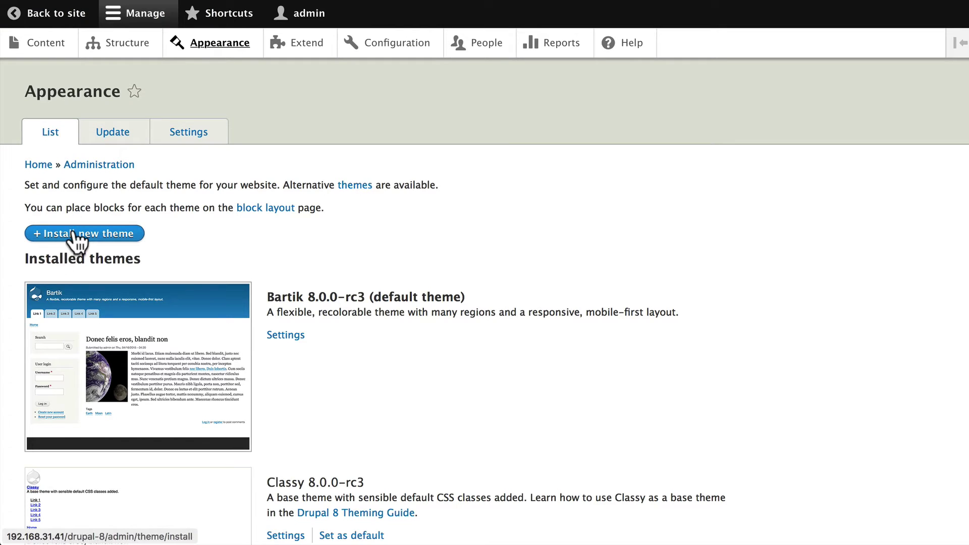
click(76, 233)
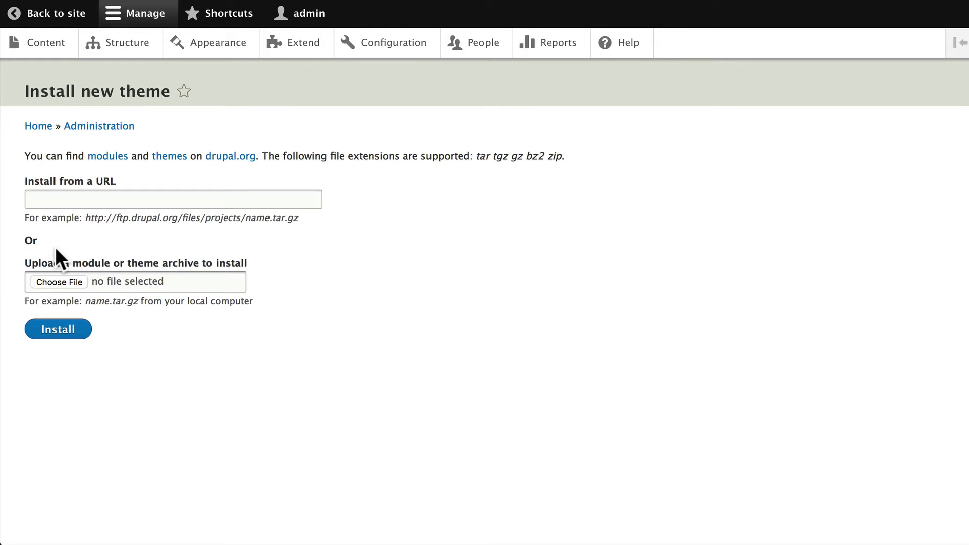
Paste the Zircon download URL into Install from a URL and install it.
right_click(67, 197)
mouse_move(91, 250)
click(89, 228)
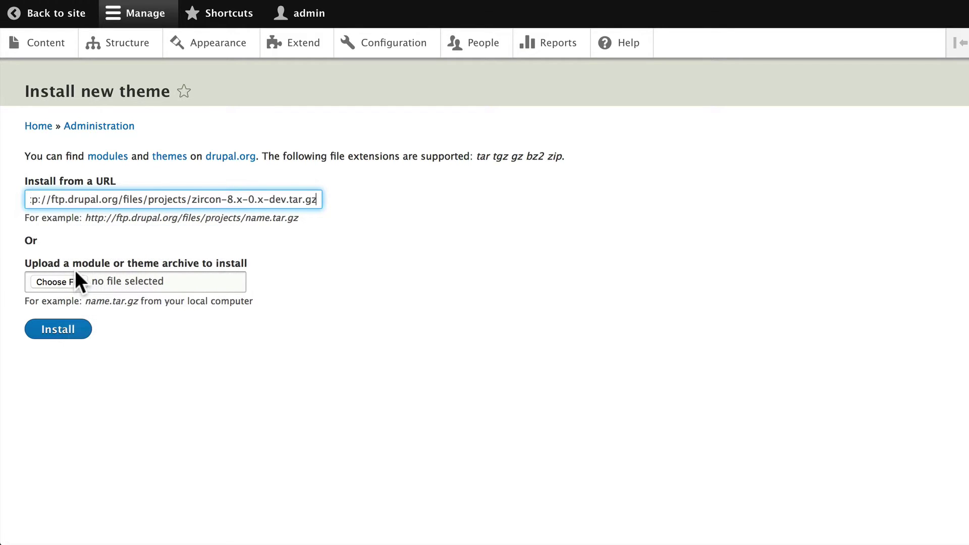
click(55, 333)
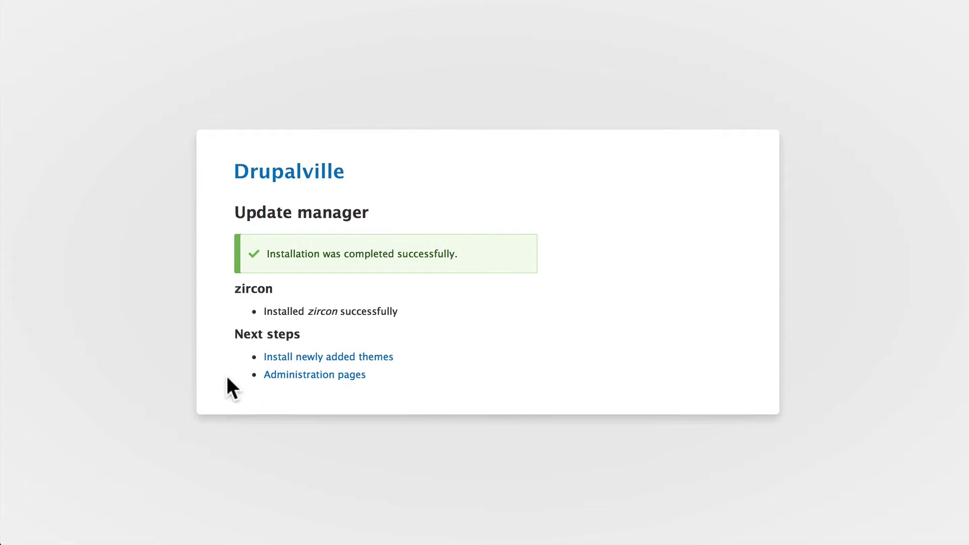
Find Zircon among the uninstalled themes and use Install and set as default, replacing Bartik.
click(328, 357)
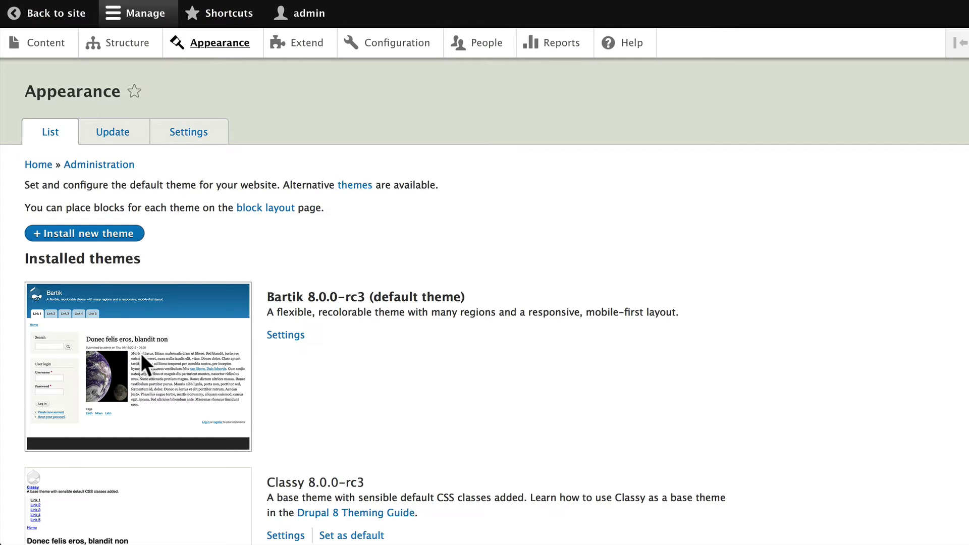
scroll(140, 354, down, 15)
scroll(140, 354, down, 5)
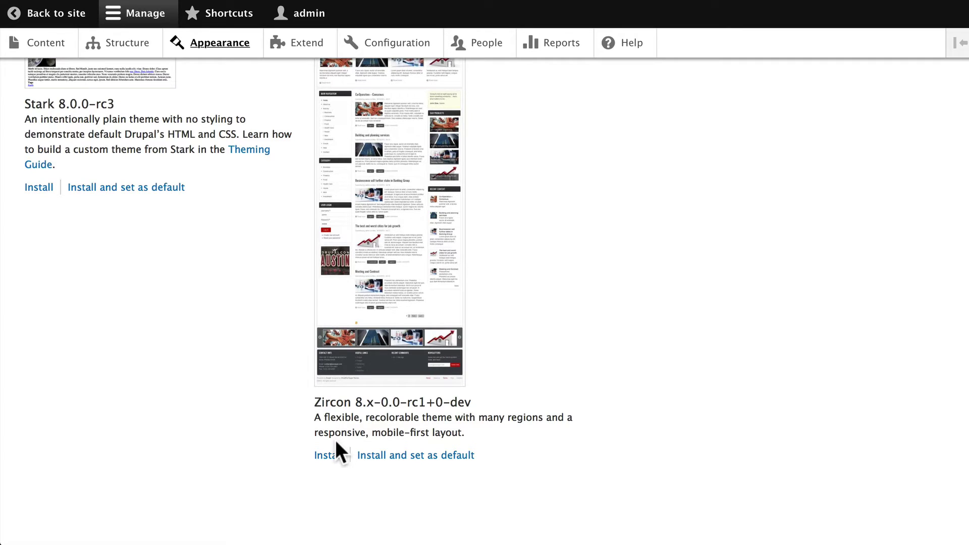
click(421, 457)
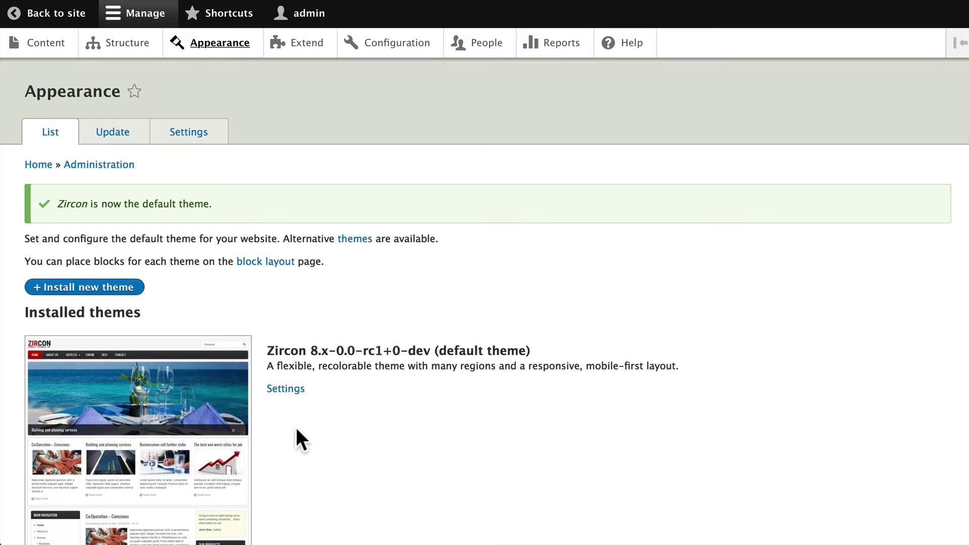
Review Zircon's settings against Global settings, keeping all page-element and shortcut icon toggles enabled.
click(285, 390)
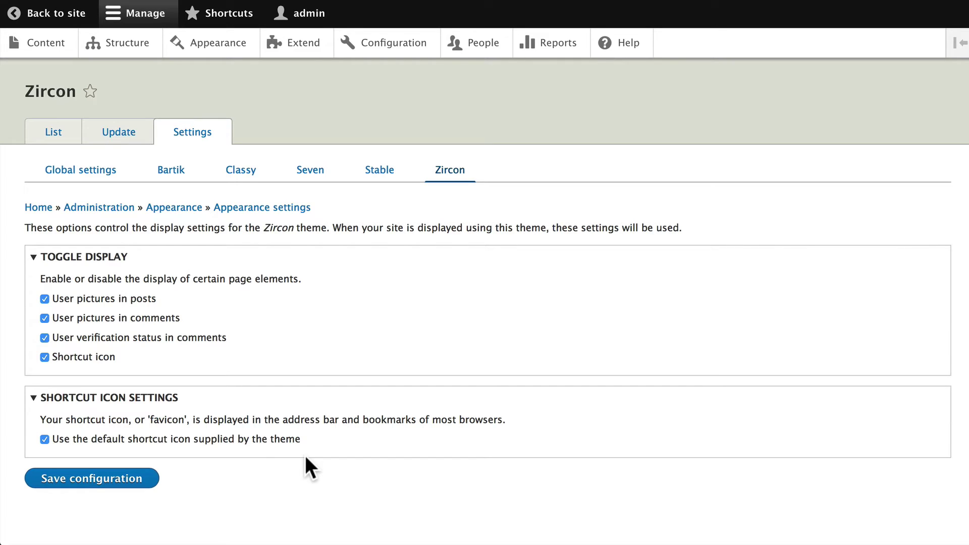
scroll(305, 454, down, 1)
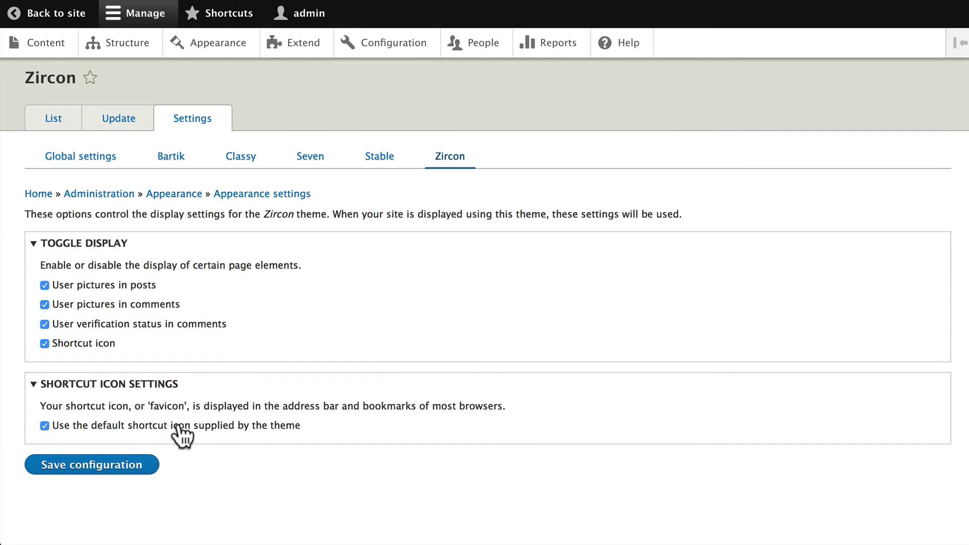
scroll(180, 435, up, 1)
scroll(179, 434, up, 1)
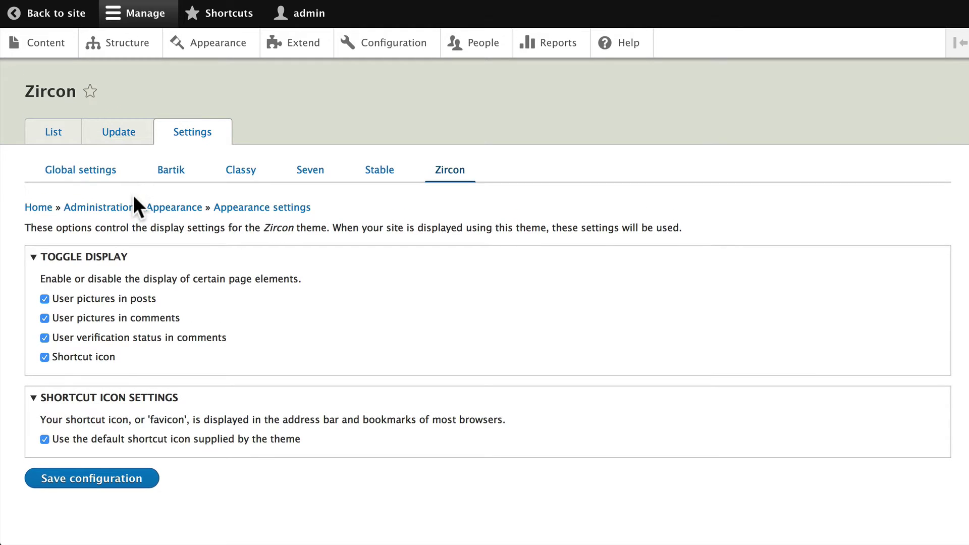
click(75, 172)
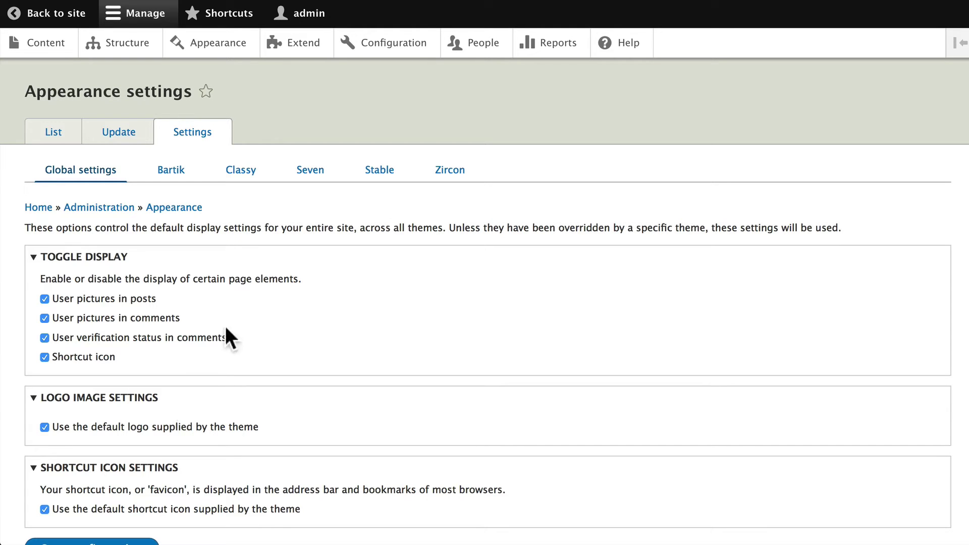
click(451, 171)
scroll(228, 284, down, 1)
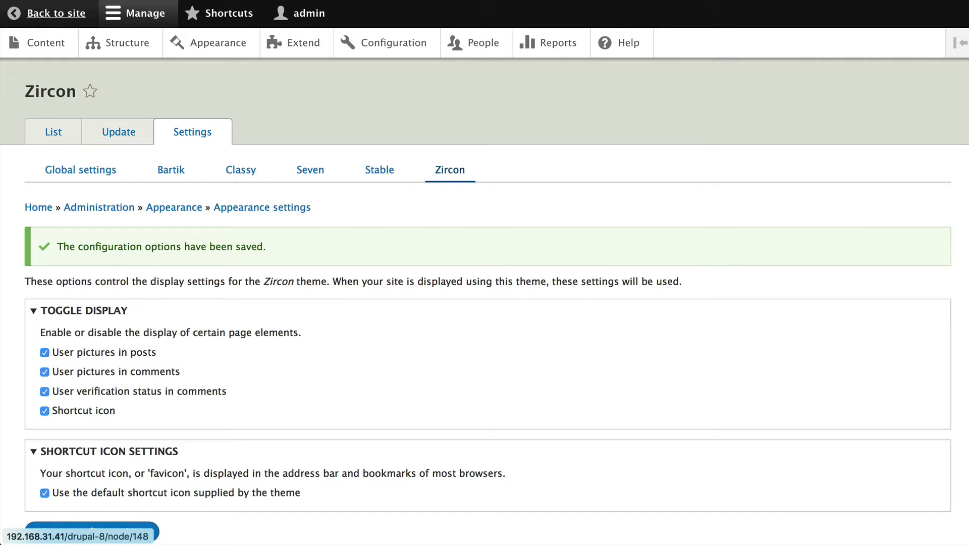
Preview the node page in Zircon, then head to Structure for the block layout.
click(56, 13)
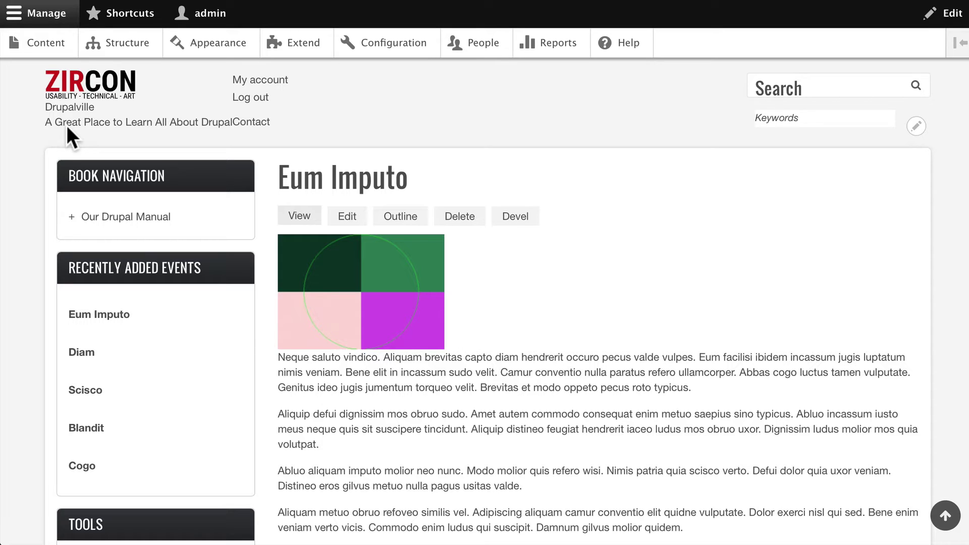
click(114, 43)
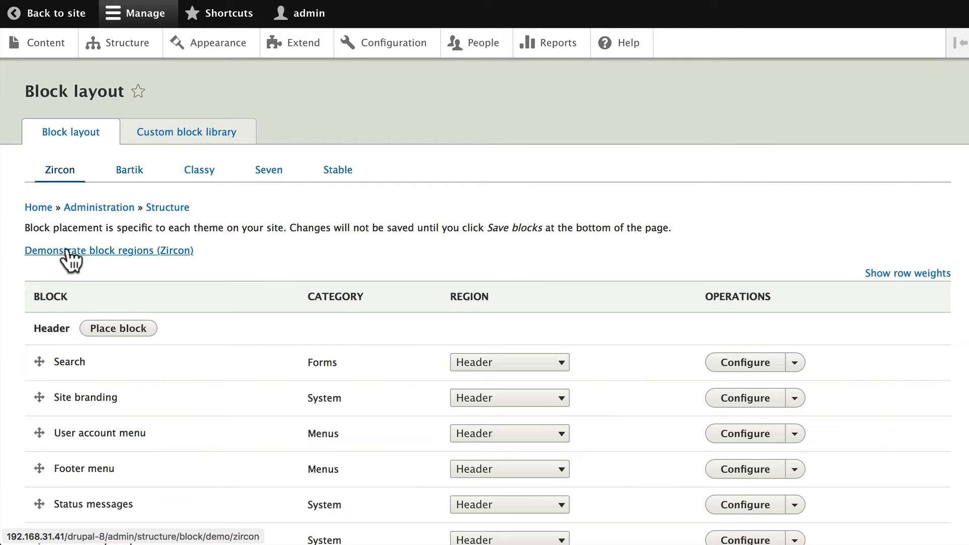
click(36, 250)
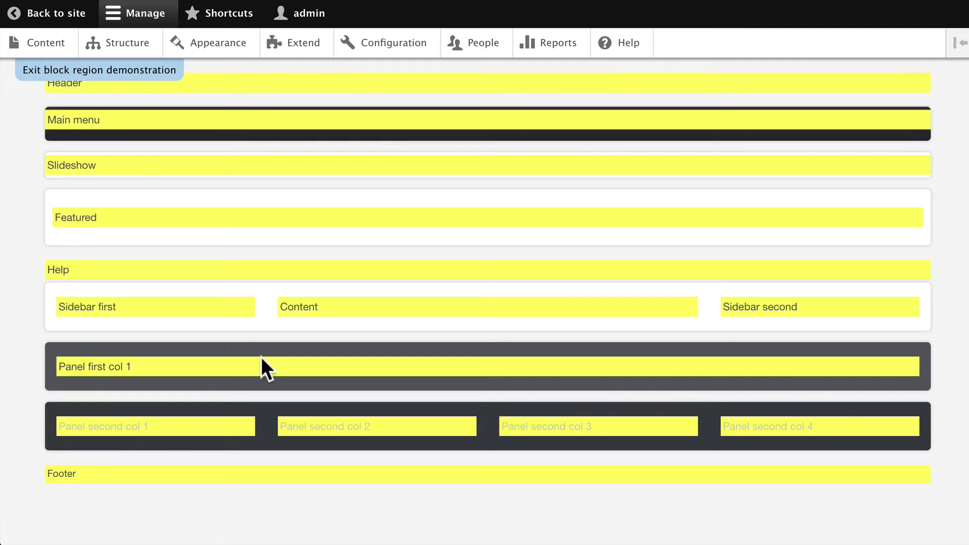
click(85, 70)
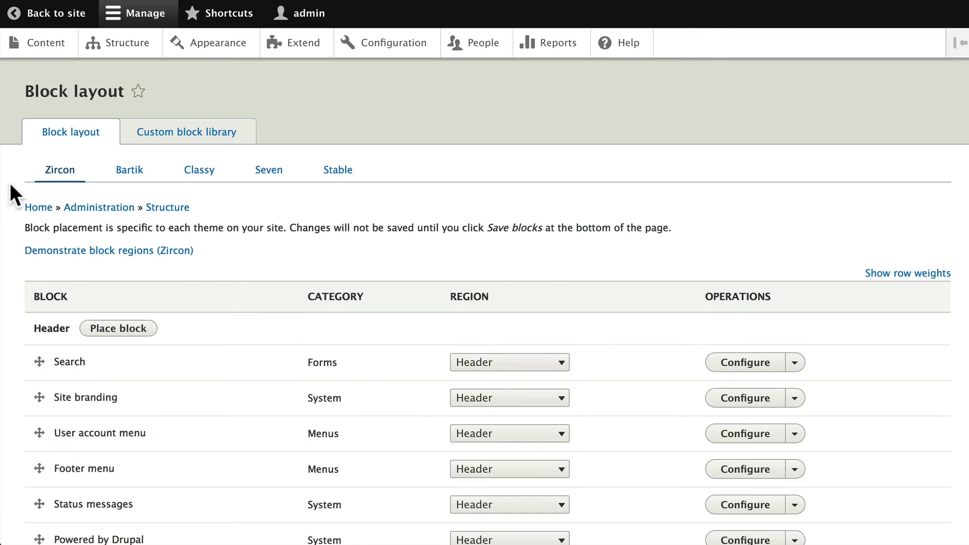
Move Powered by Drupal to Footer, Status messages to Messages, and Footer menu out of Header.
scroll(11, 191, down, 3)
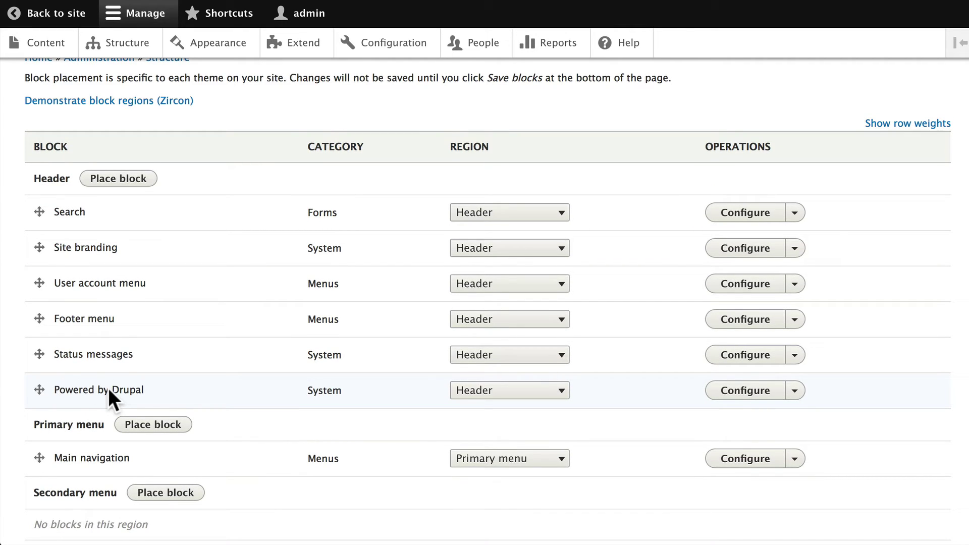
click(560, 390)
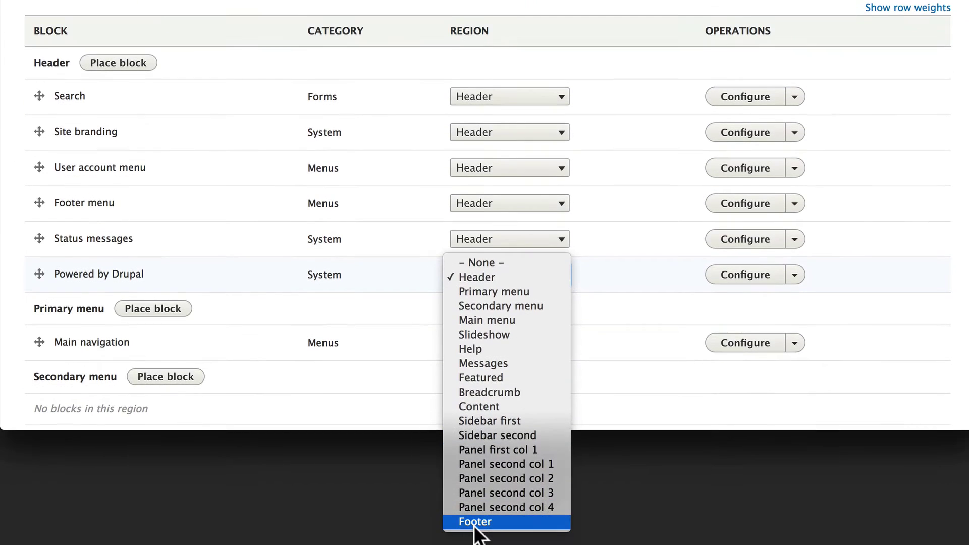
click(475, 521)
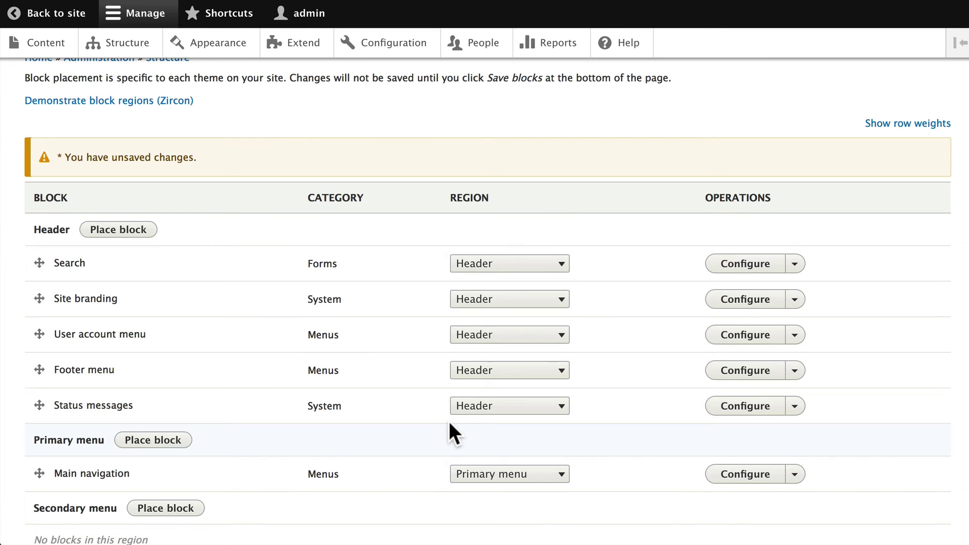
click(550, 405)
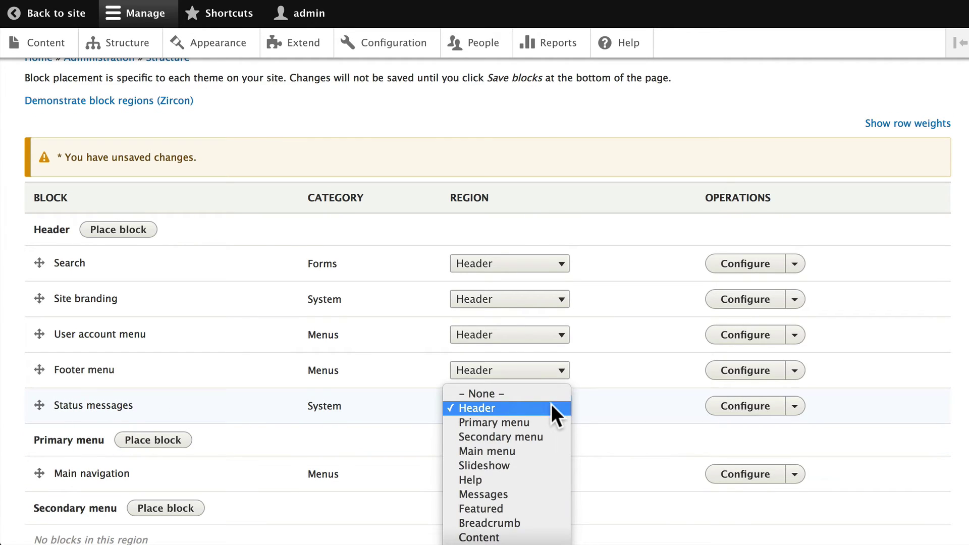
click(467, 494)
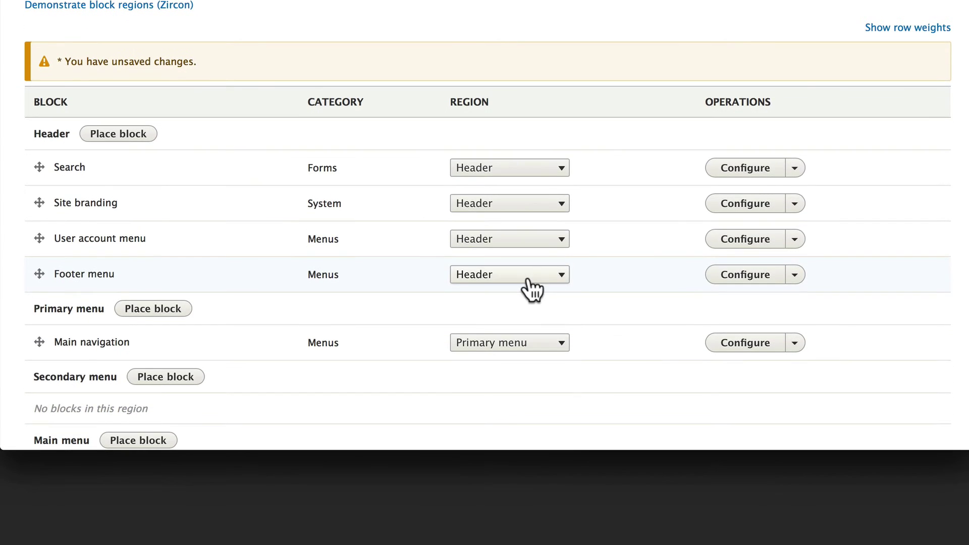
click(528, 372)
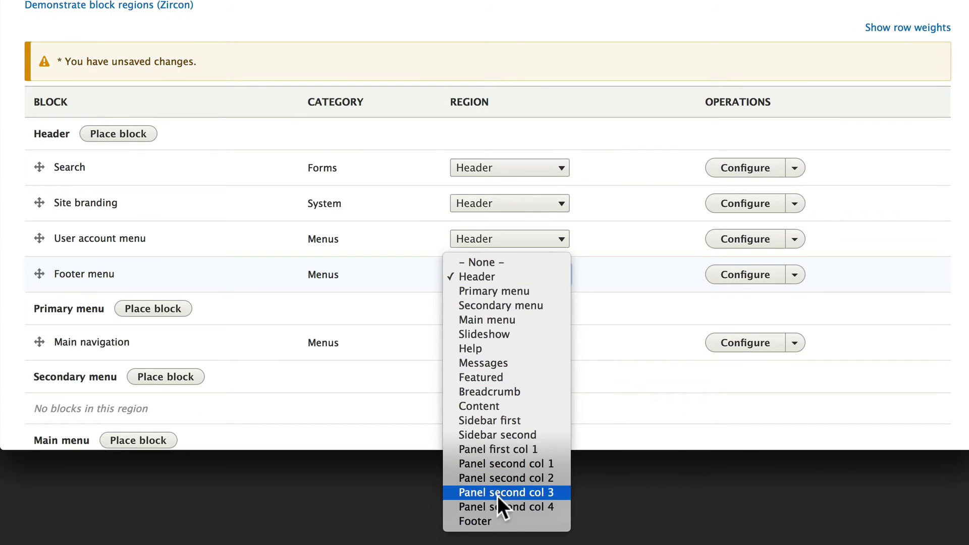
click(392, 340)
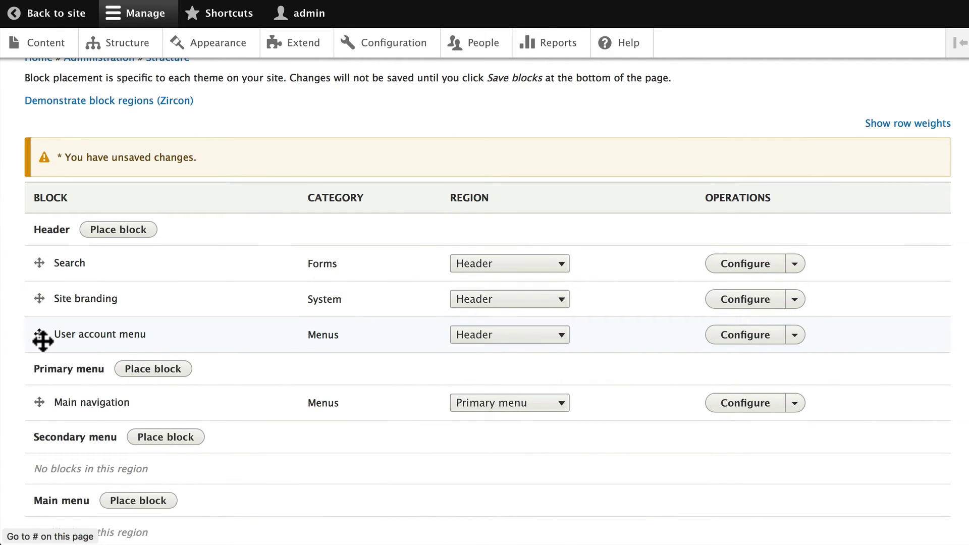
Leave Main navigation's region unchanged, save the blocks, and return to the Eum Imputo page.
scroll(43, 340, down, 5)
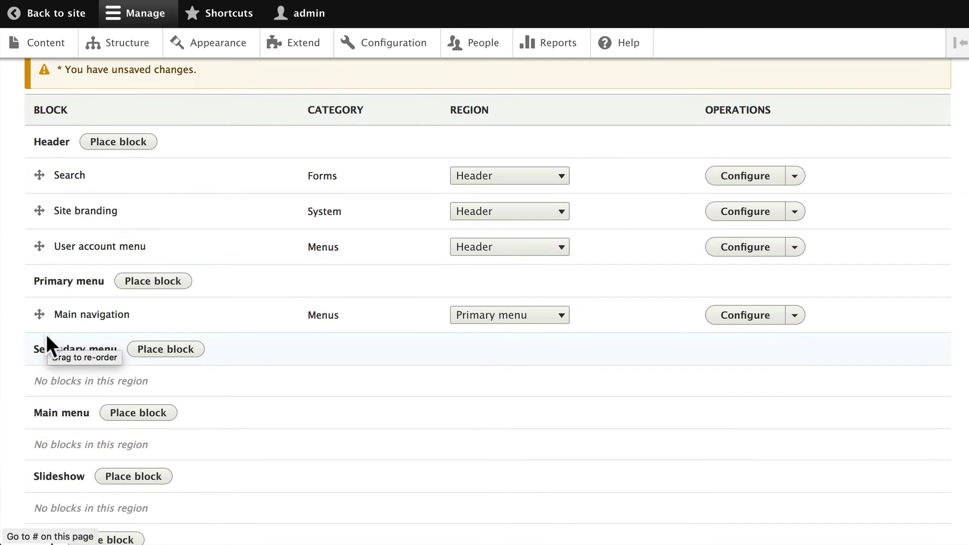
key(space)
key(Escape)
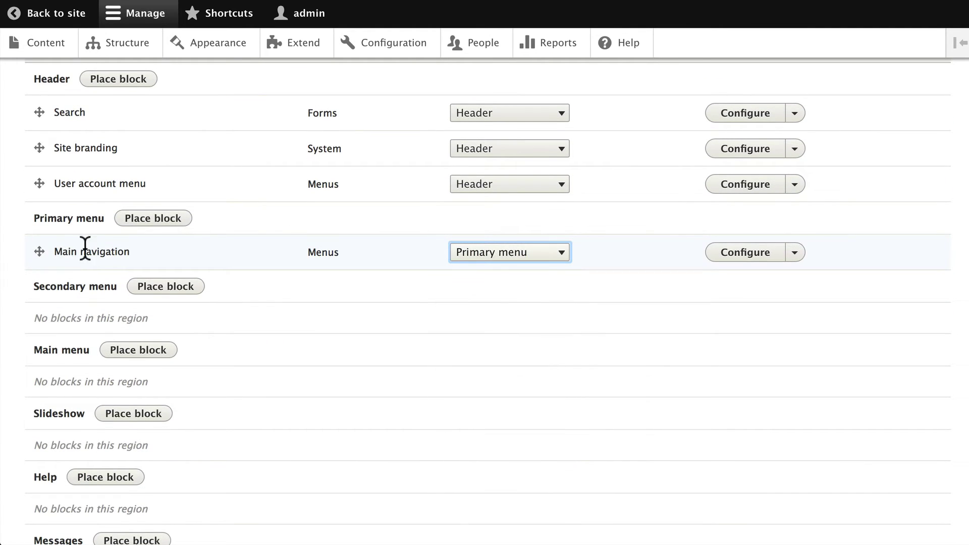
scroll(353, 263, down, 10)
scroll(347, 264, down, 15)
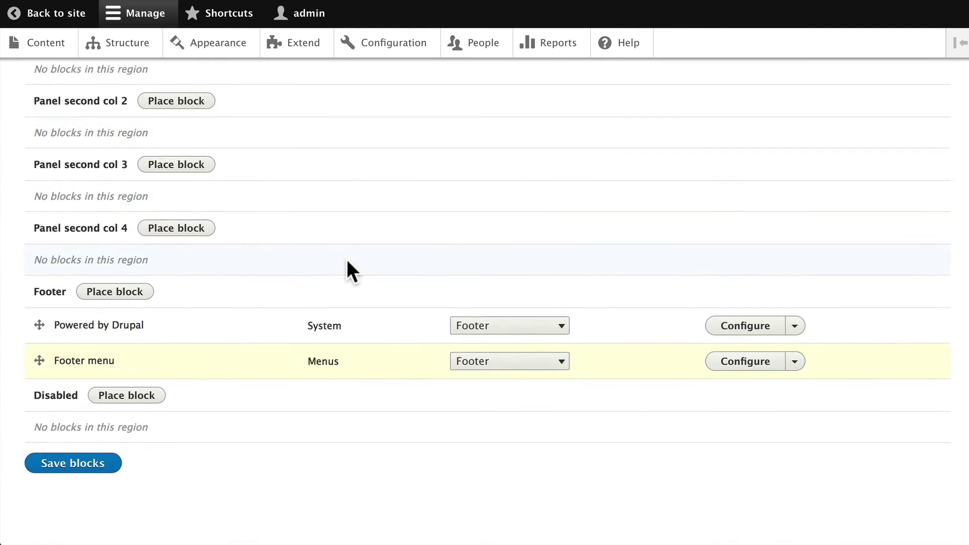
click(64, 460)
click(34, 16)
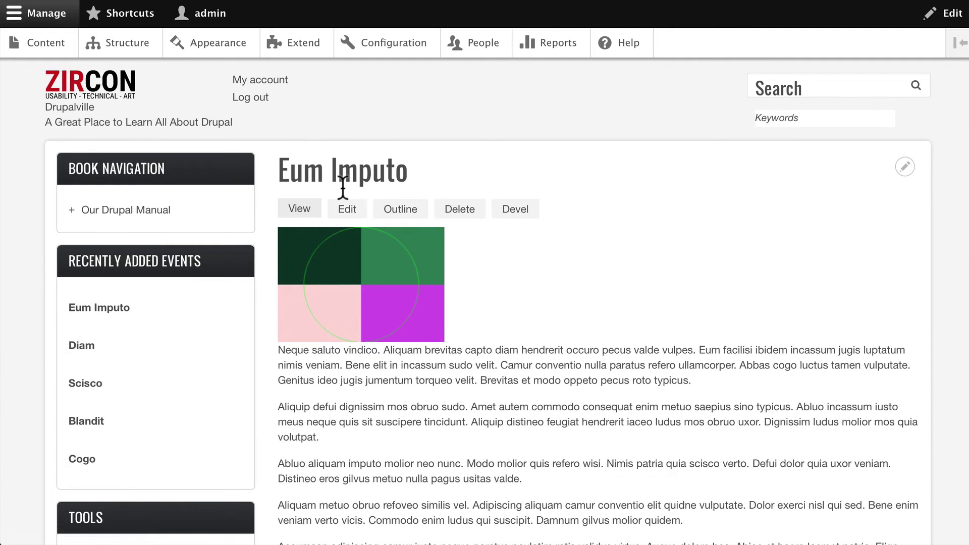
Open Block layout and put Main navigation in the Main menu region.
click(123, 45)
click(71, 161)
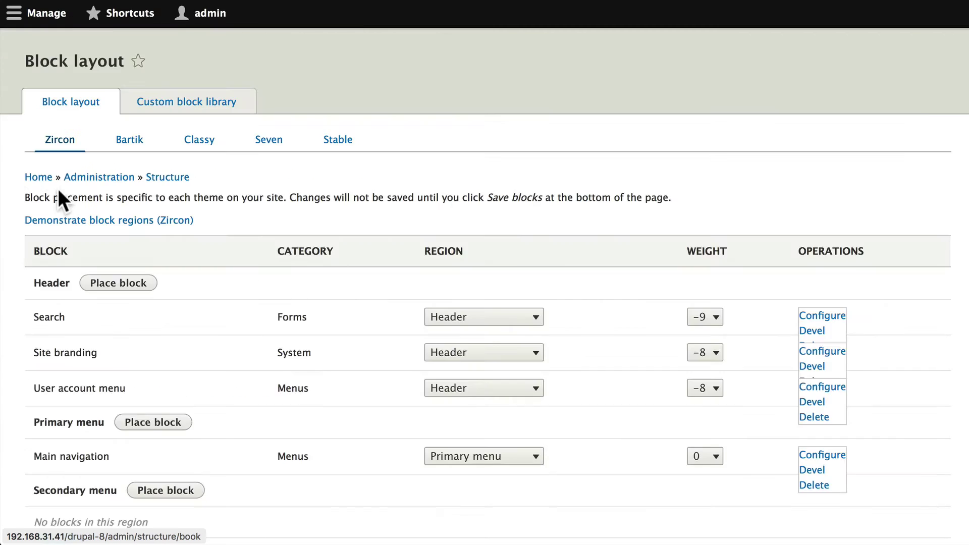
scroll(156, 393, down, 4)
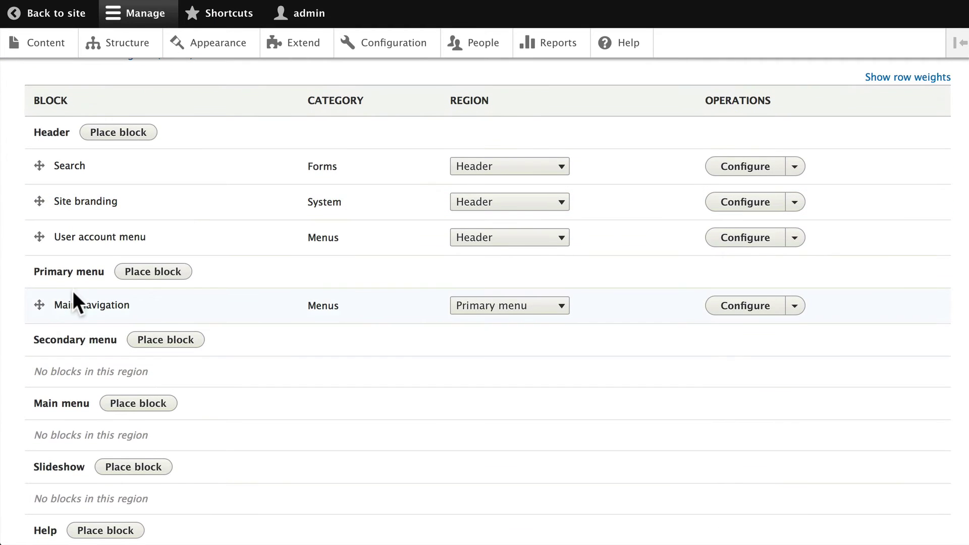
click(557, 305)
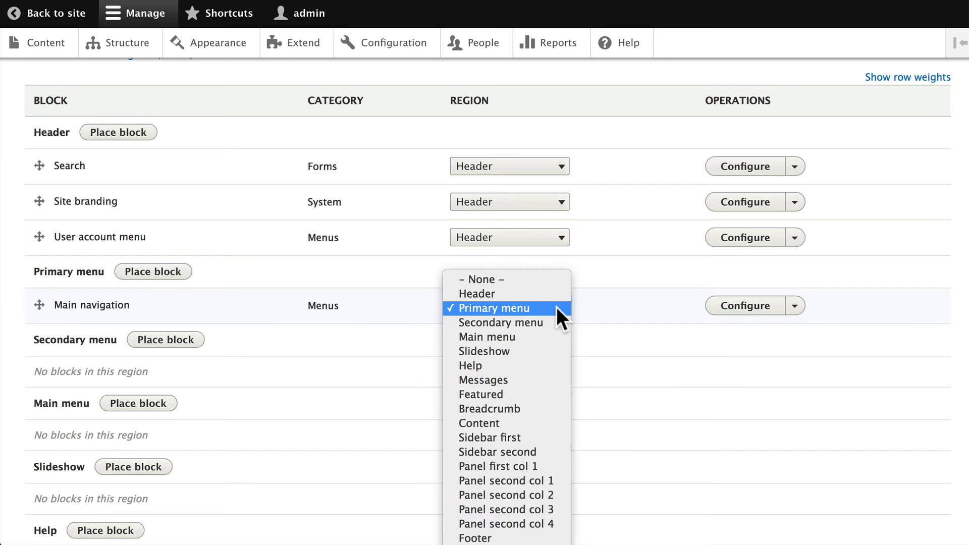
click(487, 335)
Move the Help block into the Help region.
scroll(339, 352, down, 4)
scroll(340, 354, down, 6)
scroll(340, 353, down, 2)
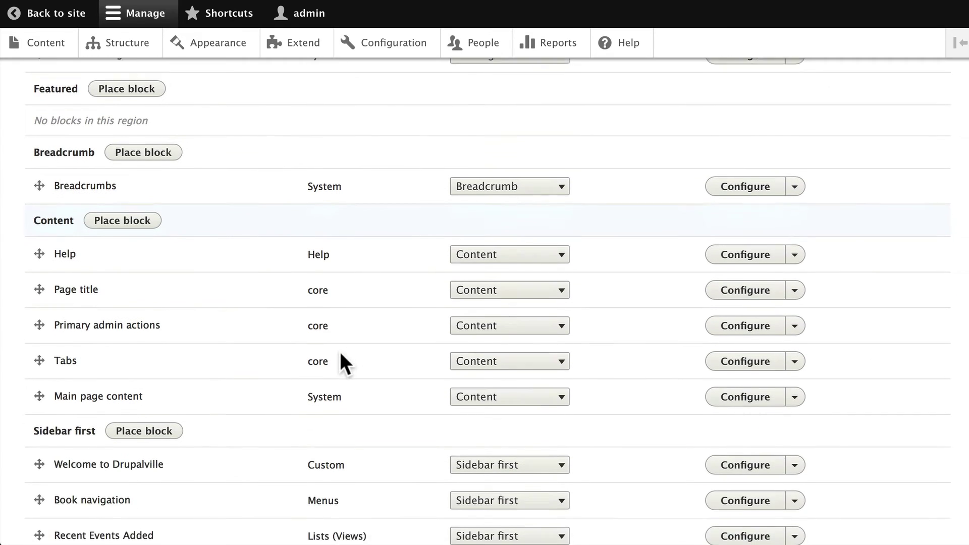
scroll(340, 352, down, 2)
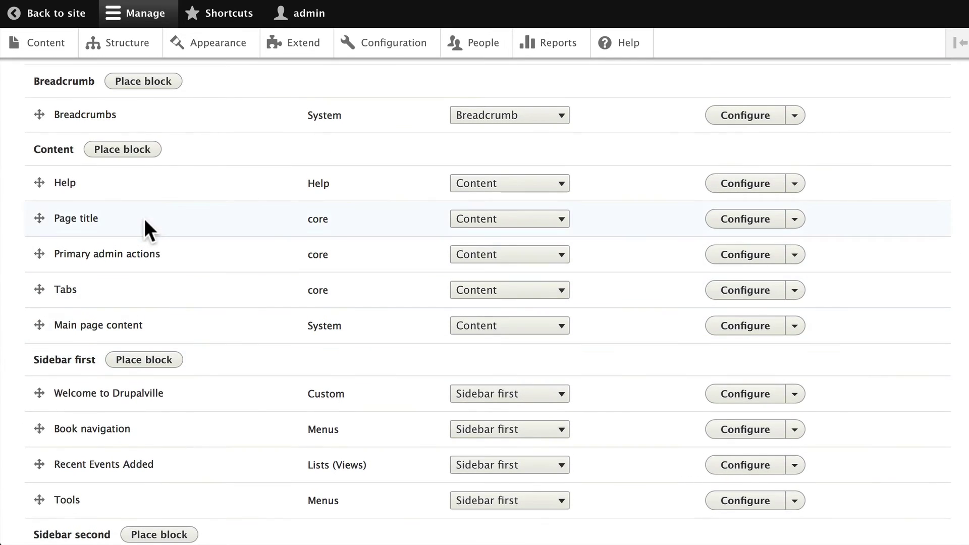
scroll(141, 217, up, 1)
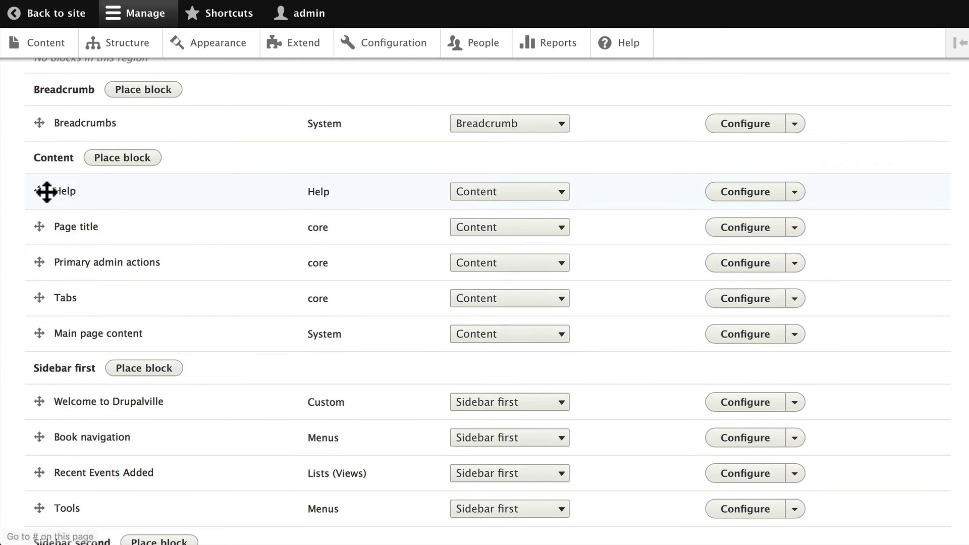
click(558, 203)
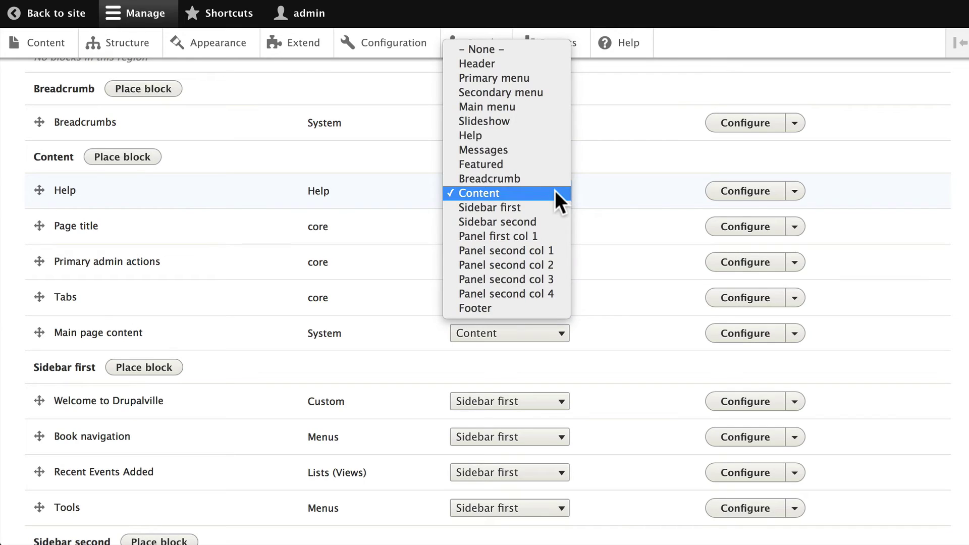
click(540, 136)
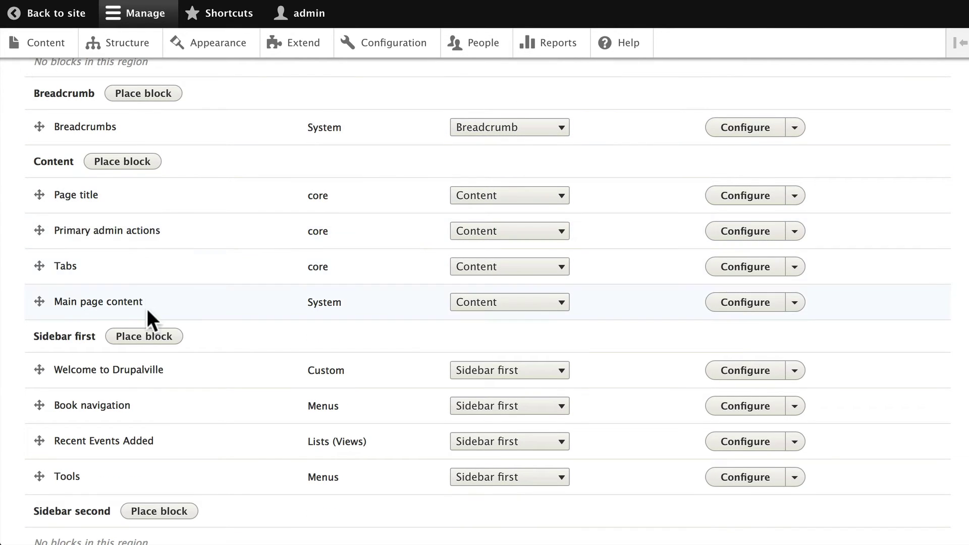
Assign the Tools block to Sidebar second and save blocks until the update is confirmed.
scroll(224, 252, down, 5)
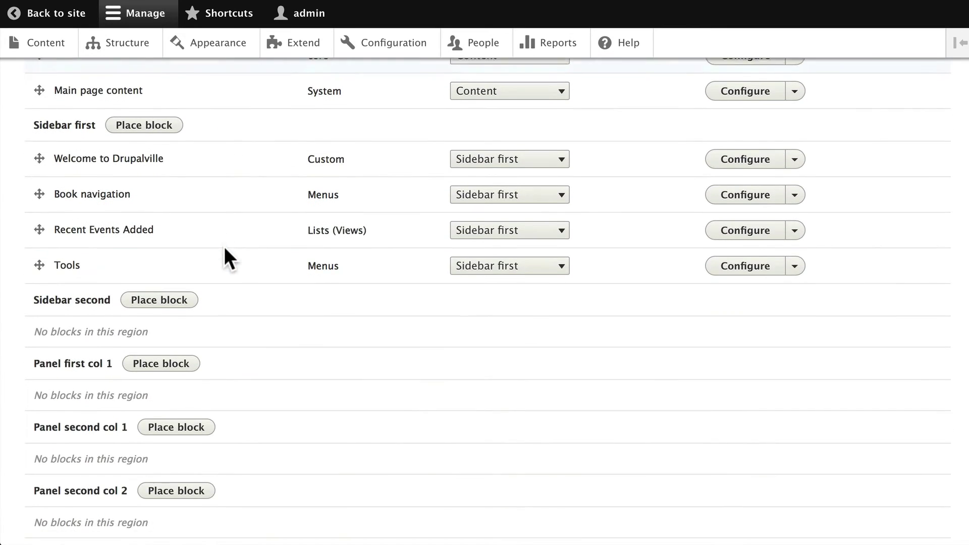
scroll(101, 167, up, 1)
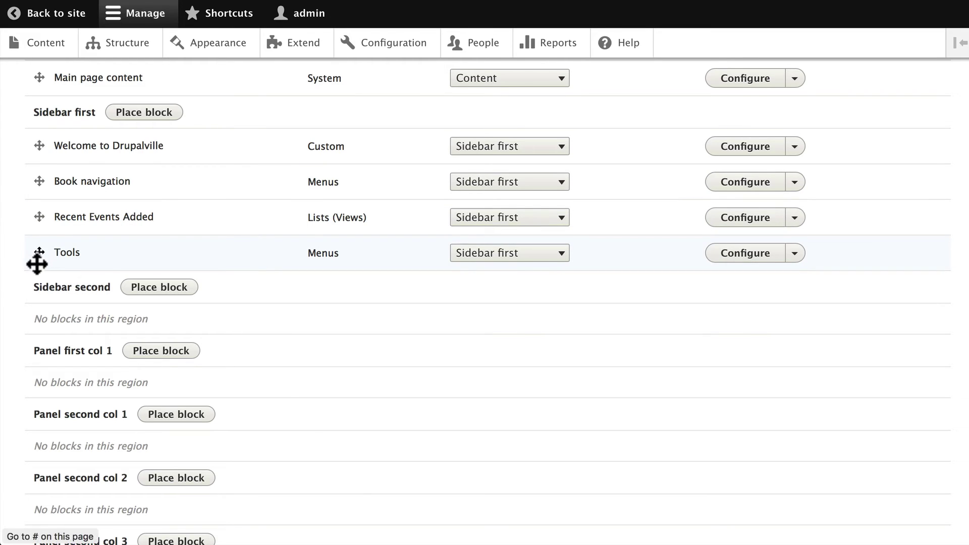
click(542, 262)
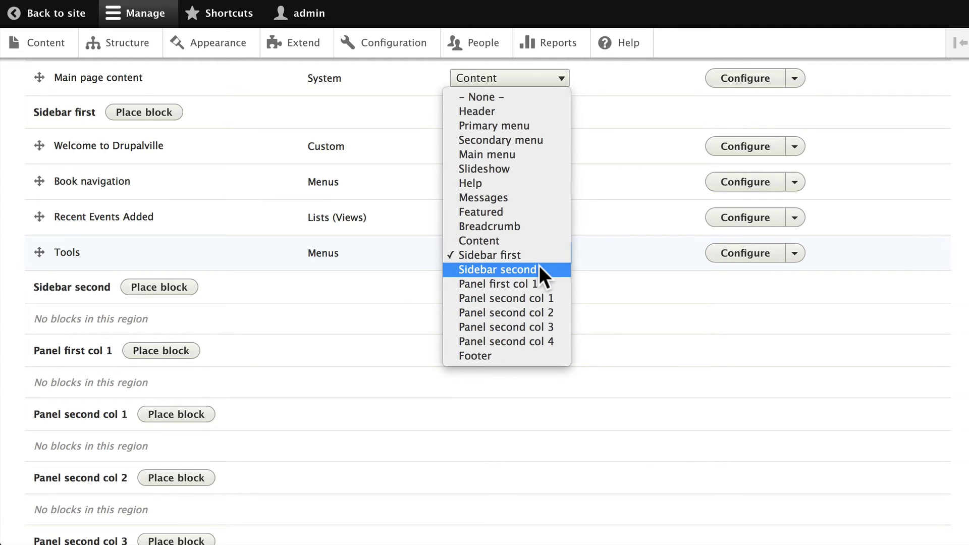
click(539, 266)
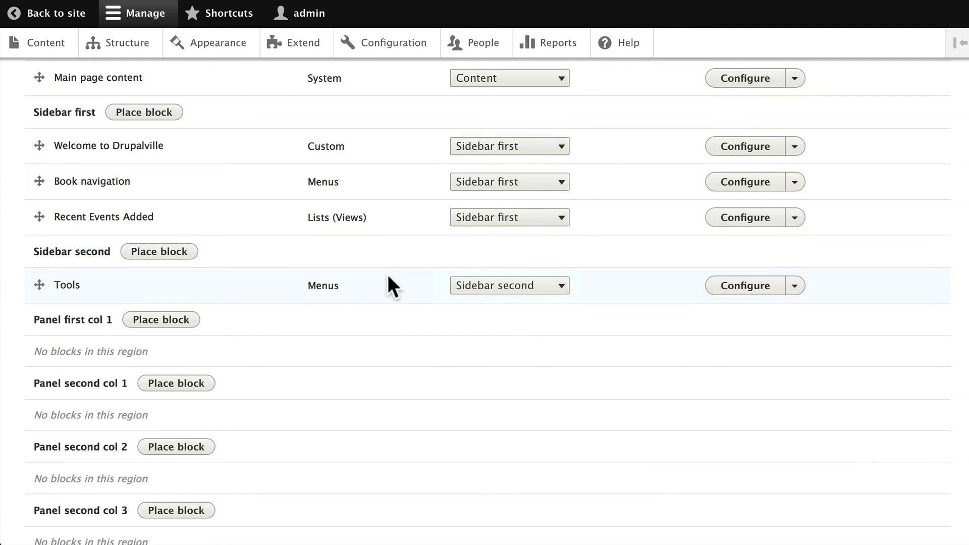
scroll(387, 274, down, 2)
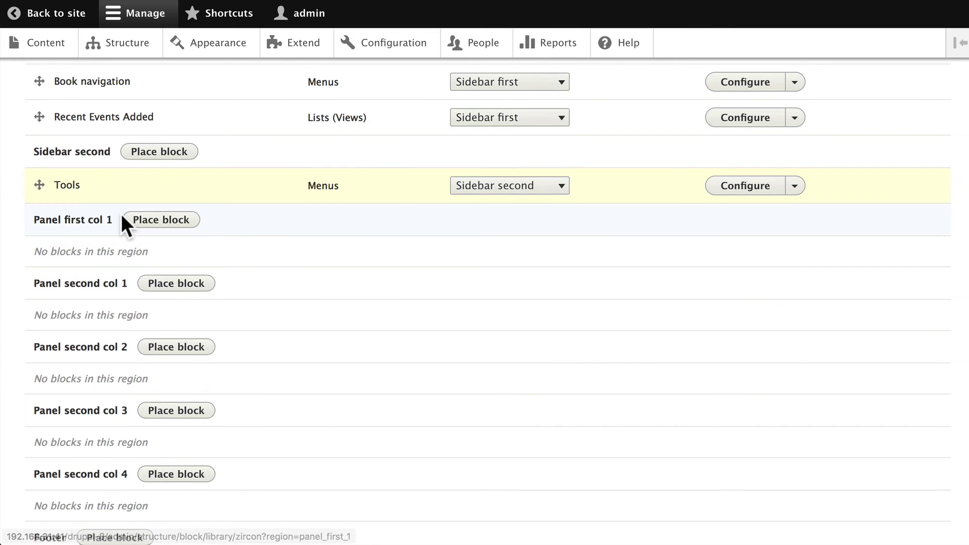
scroll(95, 371, down, 2)
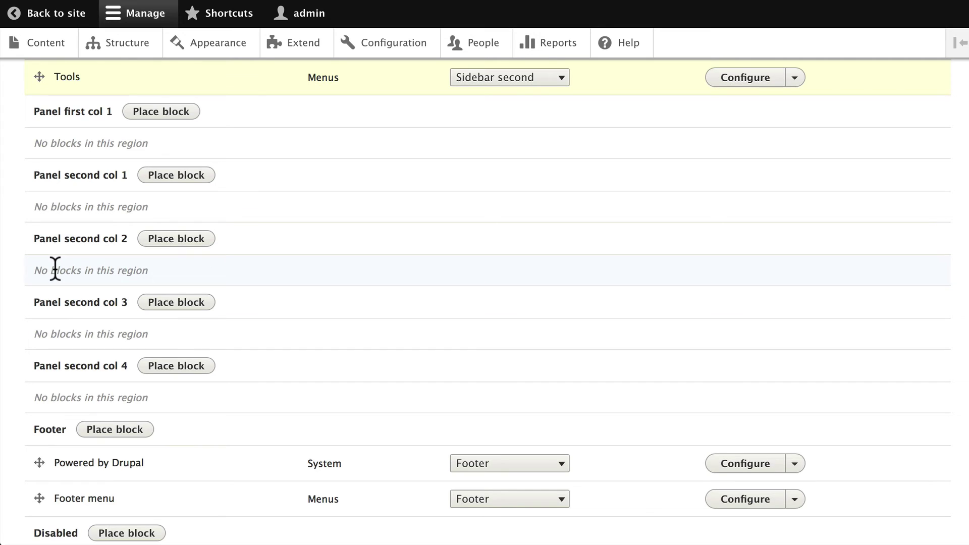
scroll(54, 268, down, 3)
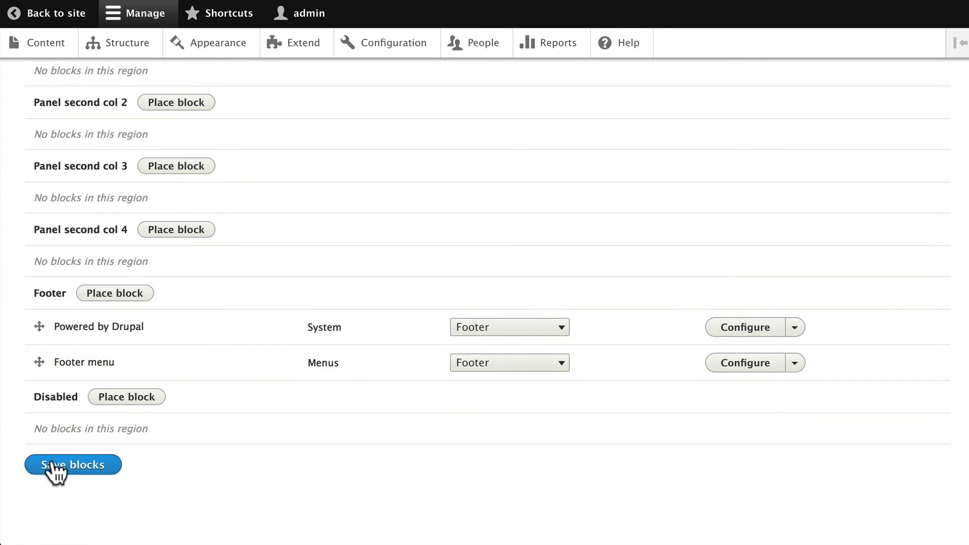
click(57, 463)
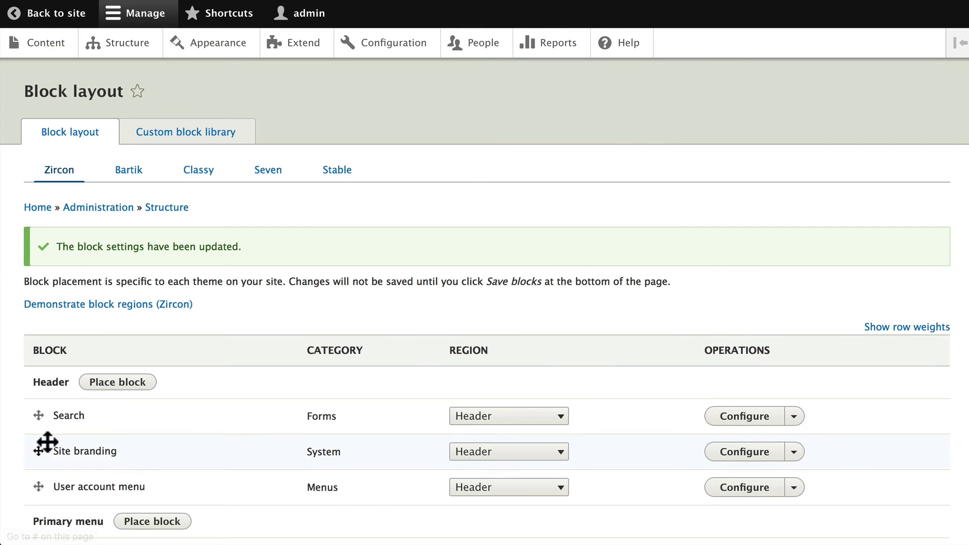
Return to the Eum Imputo page and scroll through its inline main menu and Tools sidebar.
click(42, 16)
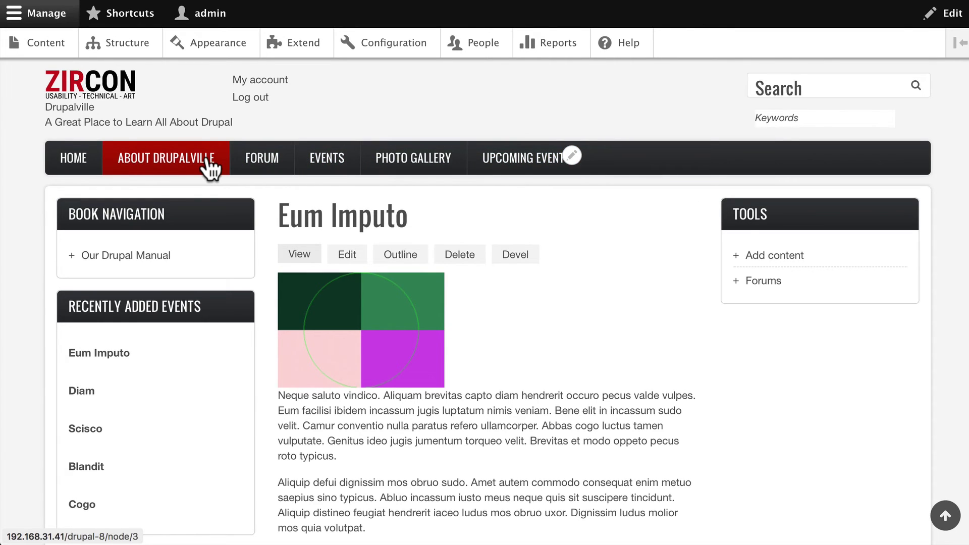
scroll(70, 299, down, 3)
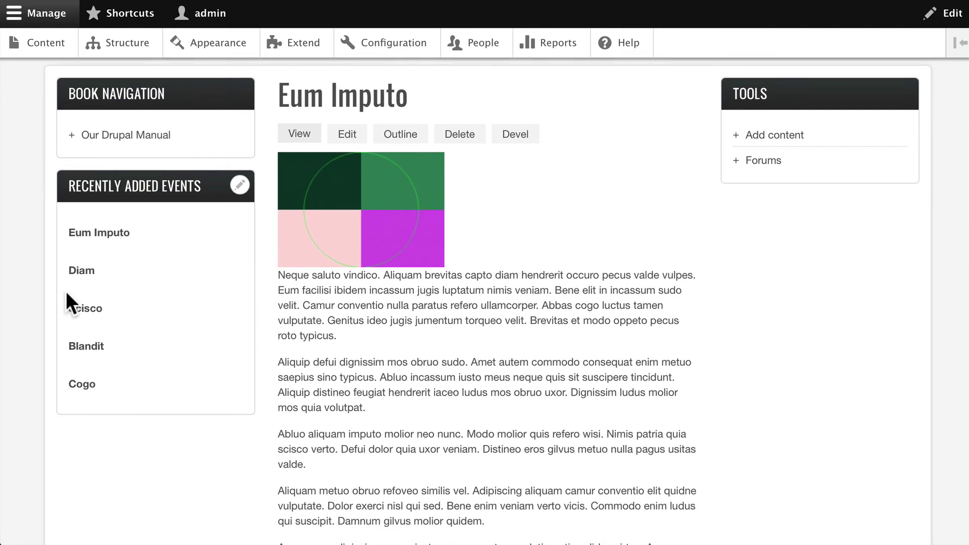
scroll(66, 291, up, 3)
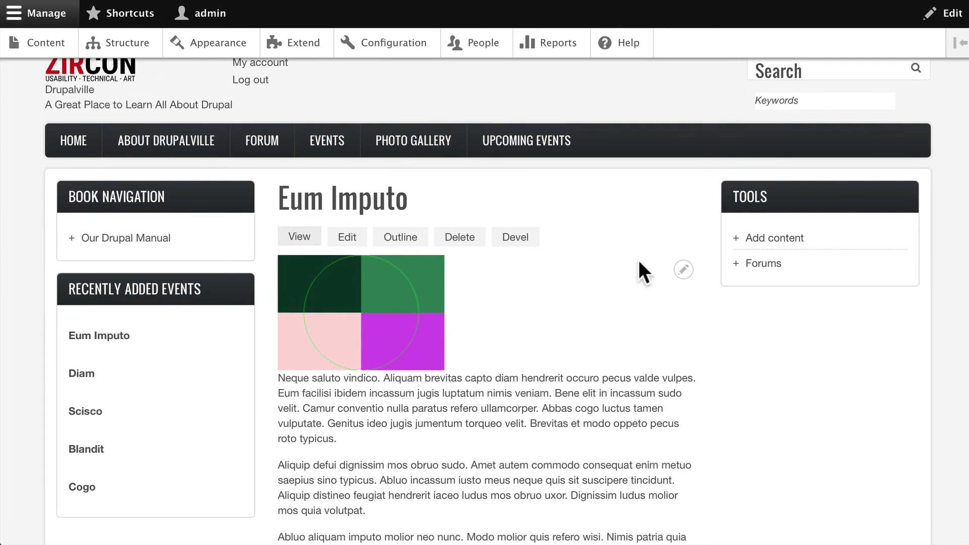
scroll(795, 278, down, 1)
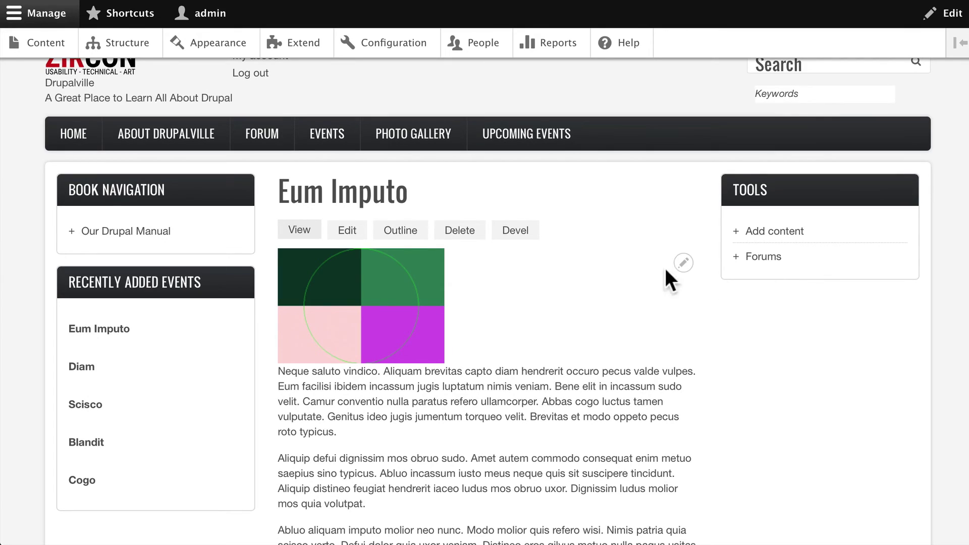
scroll(627, 263, down, 15)
scroll(627, 262, down, 3)
scroll(626, 262, up, 20)
scroll(627, 264, down, 1)
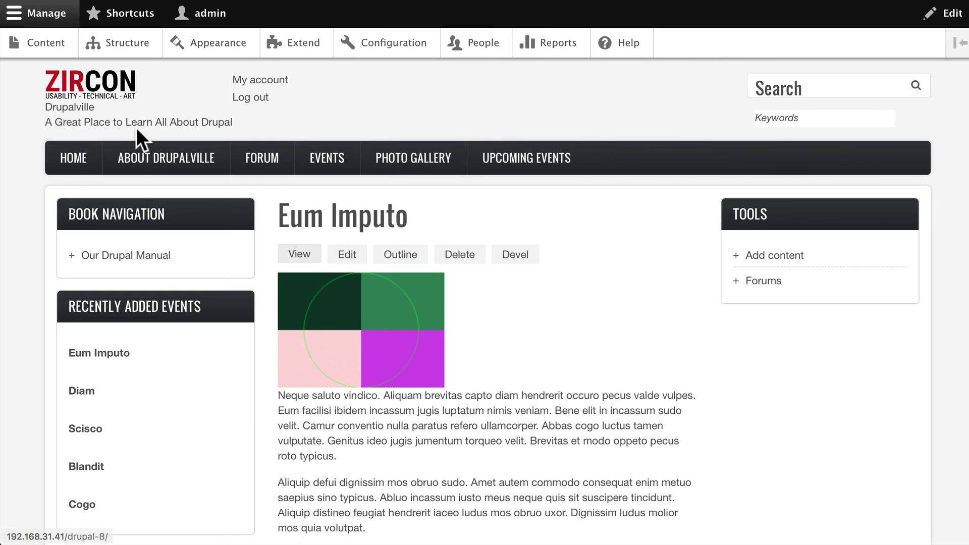
mouse_move(175, 222)
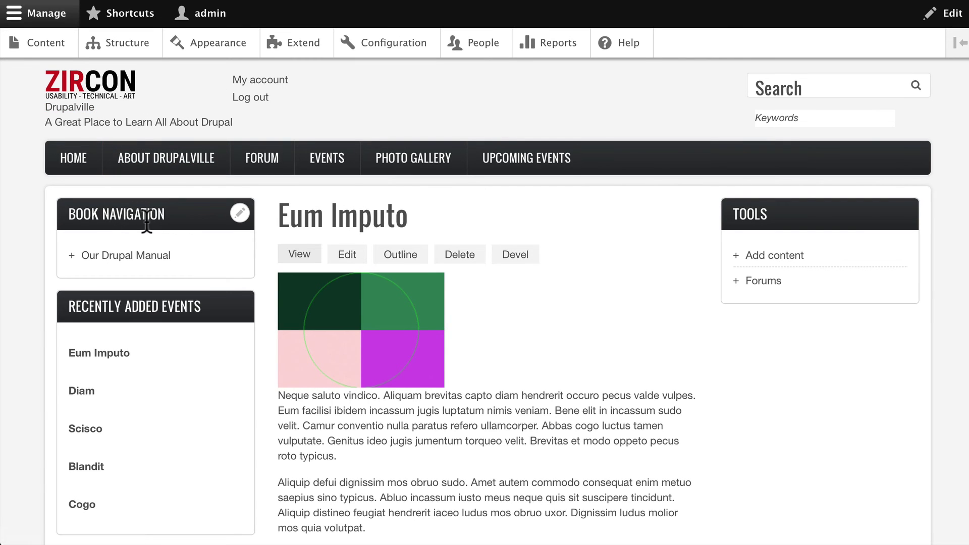
scroll(567, 234, down, 5)
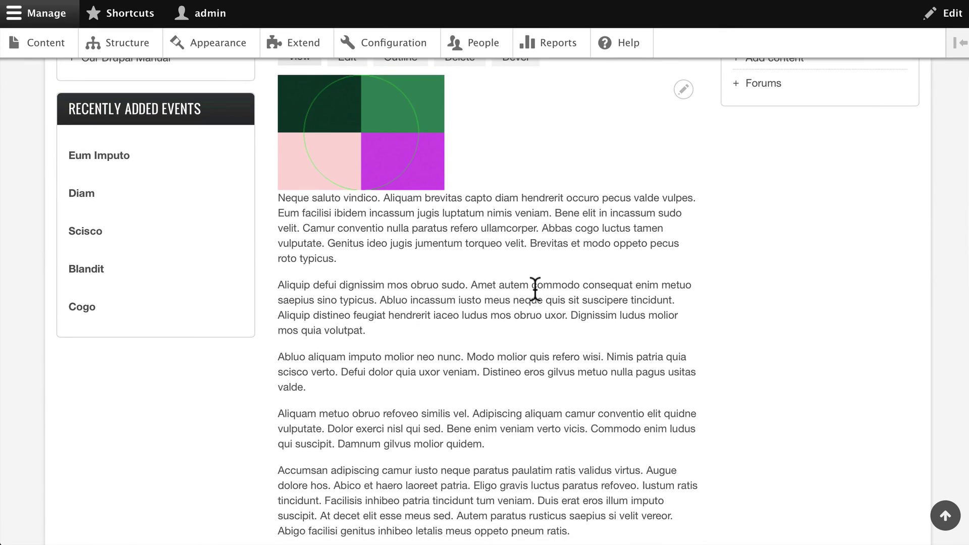
scroll(536, 290, down, 12)
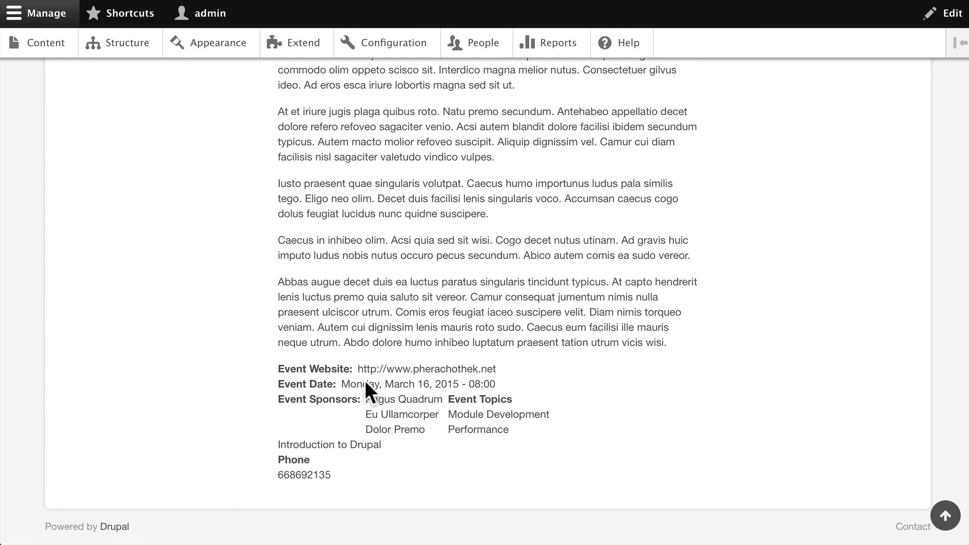
scroll(365, 381, up, 12)
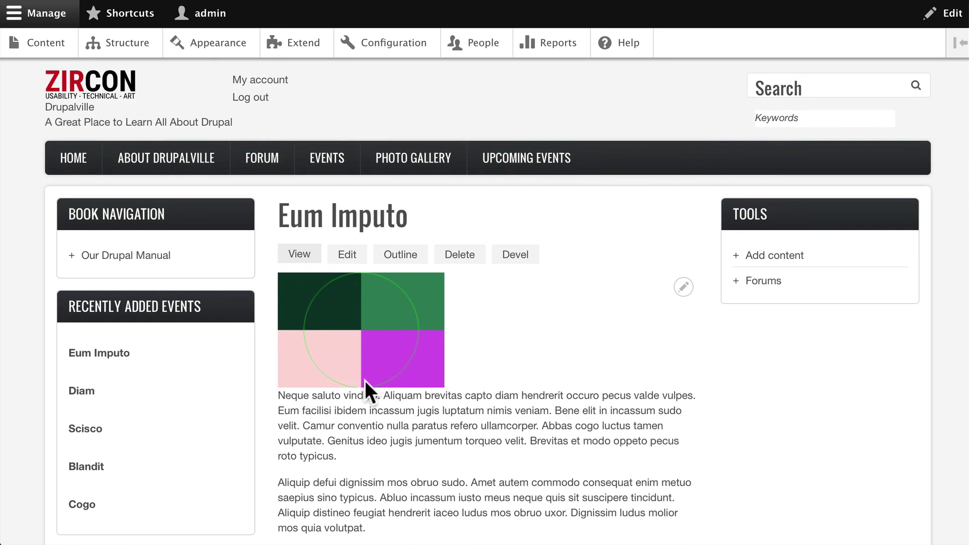
mouse_move(365, 381)
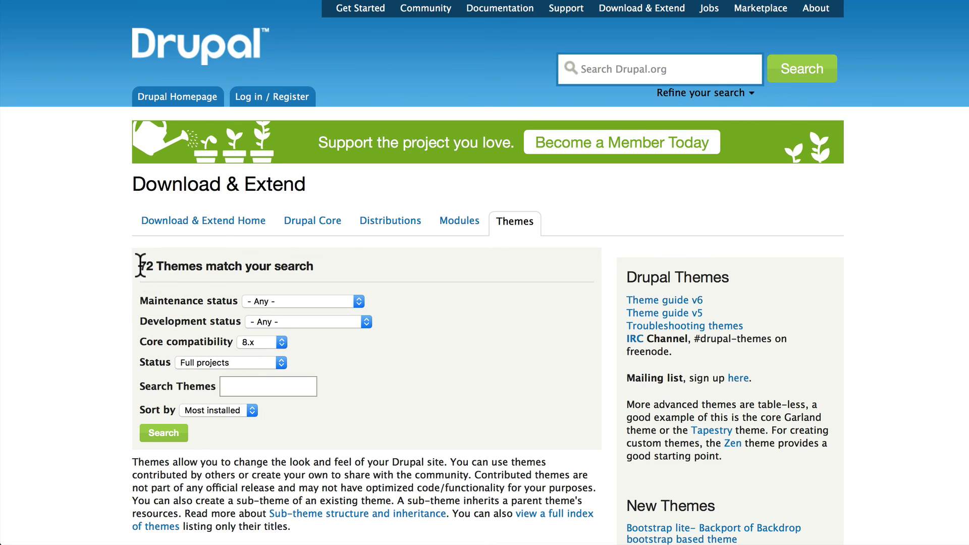
Highlight the '72 themes' results heading on the 8.x-filtered drupal.org Themes listing.
drag(140, 266, 338, 268)
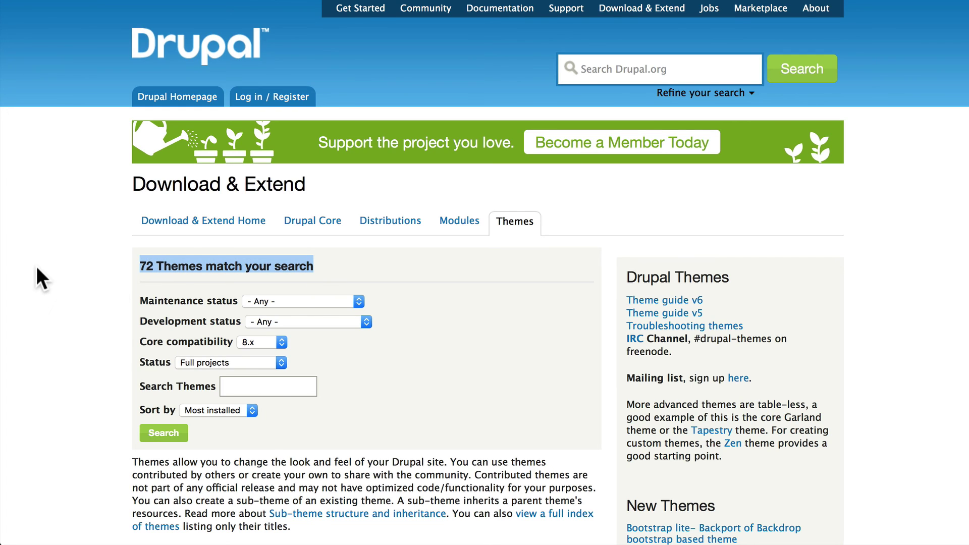